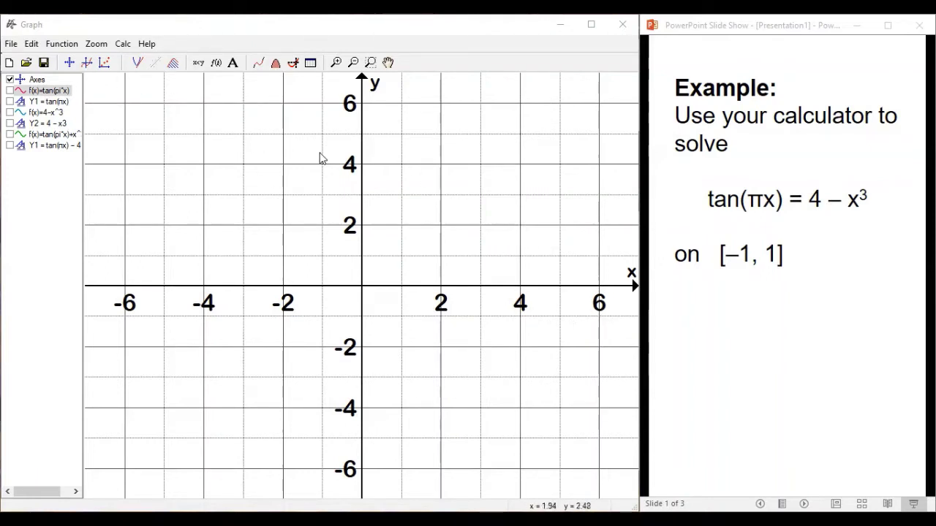
# Set the x-axis range from -1 to 1 with a tick unit of 0.2 and a grid unit of 0.1.
pyautogui.click(71, 62)
pyautogui.write('-1')
pyautogui.press('Tab')
pyautogui.write('1')
pyautogui.press('Tab')
pyautogui.write('.2')
pyautogui.press('Tab')
pyautogui.write('.1')
pyautogui.press('Return')
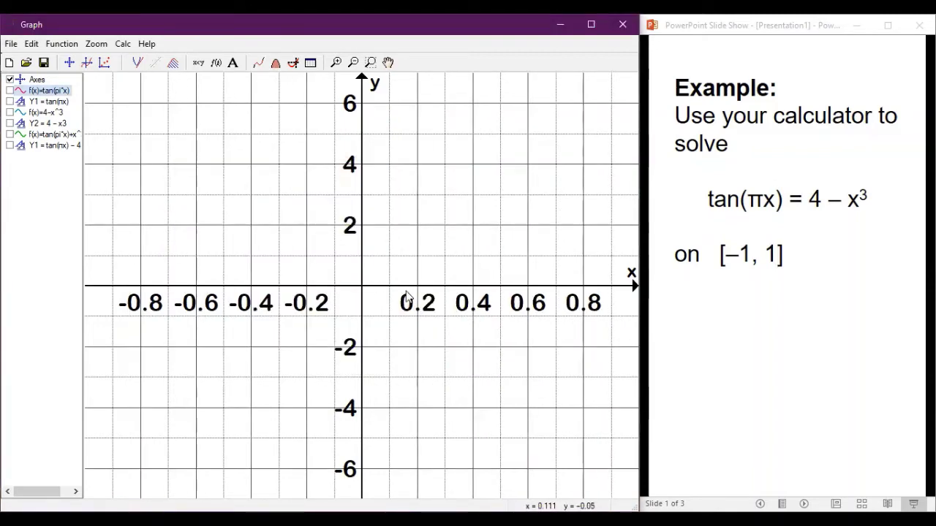
# Switch to the PowerPoint slide show, view the calculator slide, and return to the example slide.
pyautogui.click(781, 27)
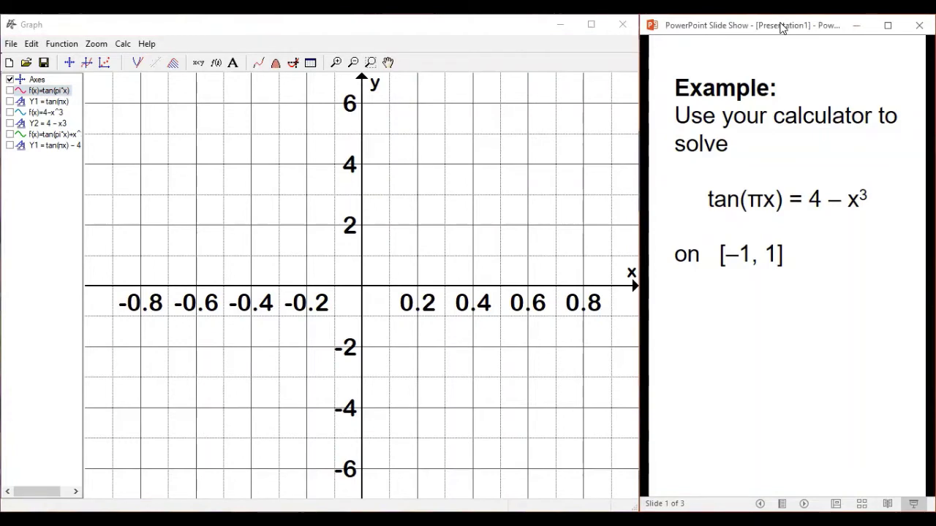
pyautogui.press('Right')
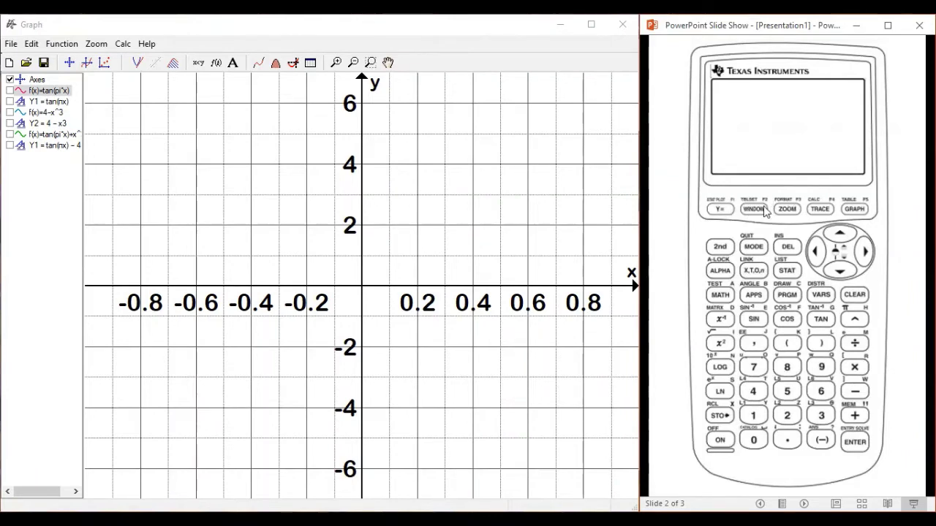
pyautogui.press('Left')
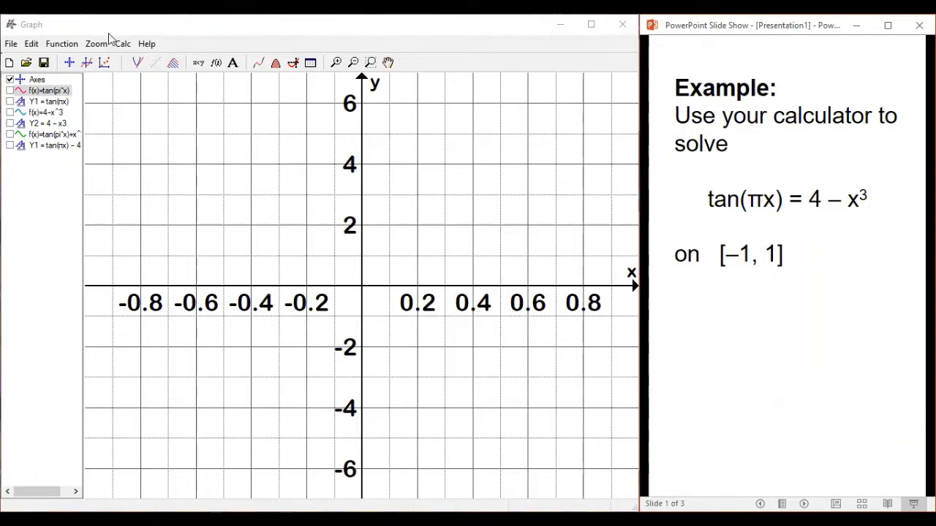
# Switch to Graph and show the Y1 = tan(πx) label together with the f(x)=tan(pi*x) curve.
pyautogui.hotkey('alt', 'Tab')
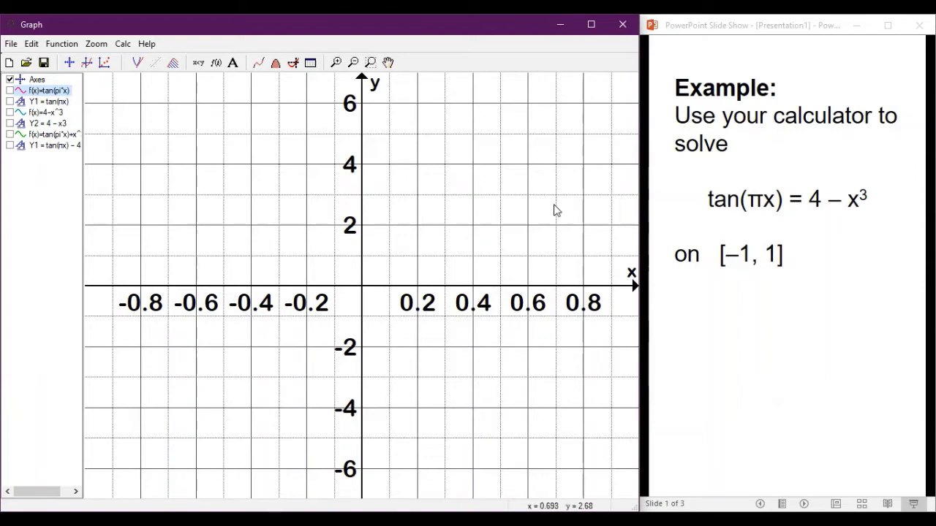
pyautogui.click(9, 102)
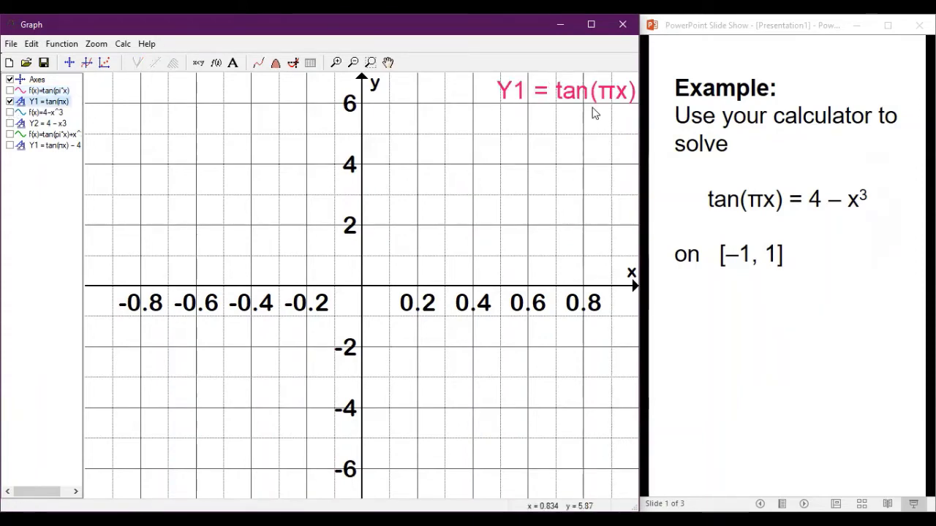
pyautogui.click(9, 91)
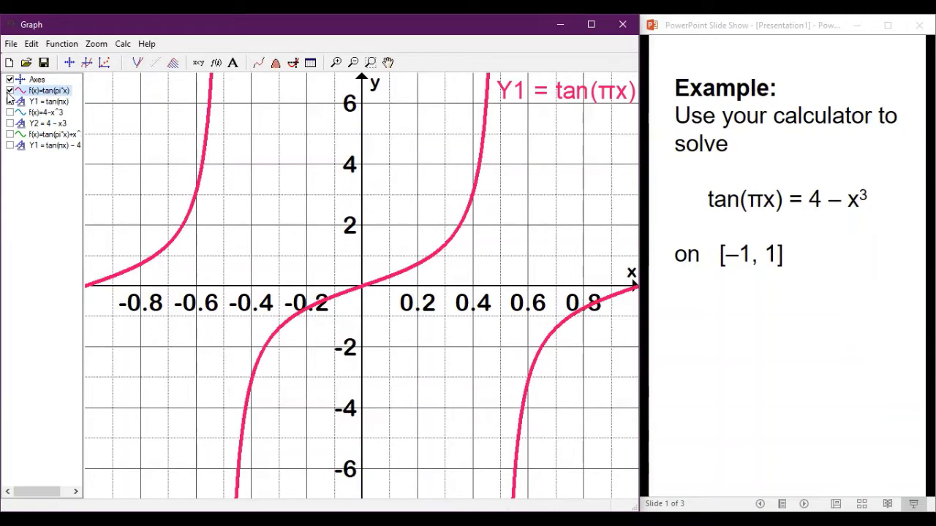
pyautogui.click(10, 101)
# Show the Y2 = 4 - x3 label and the f(x)=4-x^3 curve on the graph.
pyautogui.click(9, 125)
pyautogui.click(9, 124)
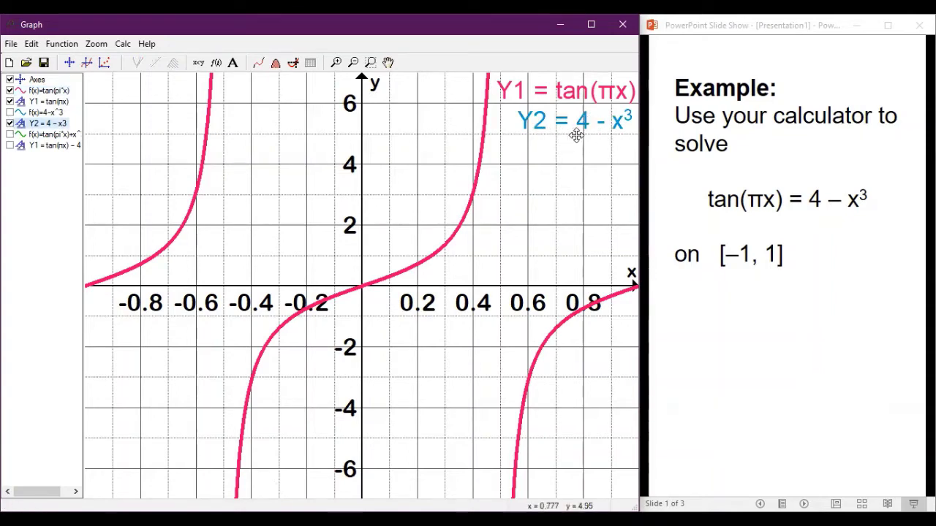
pyautogui.click(9, 112)
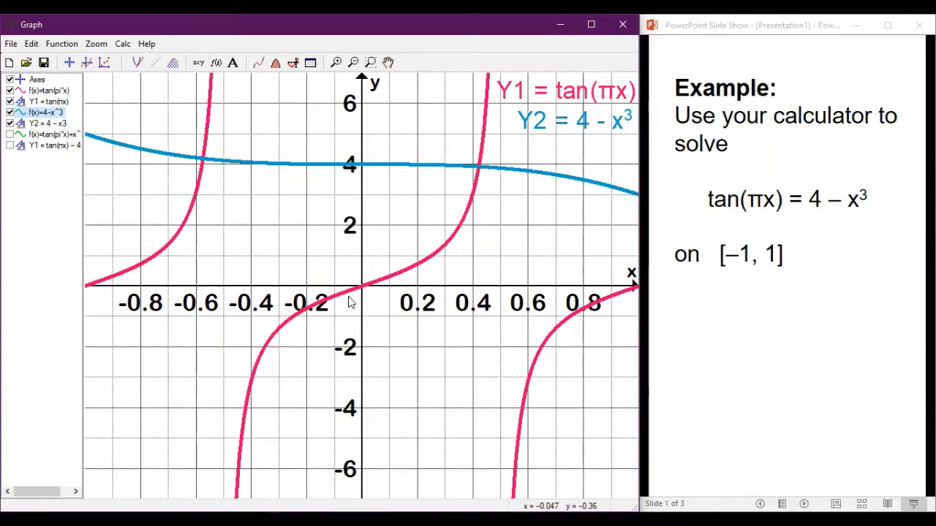
# Start evaluating the f(x)=4-x^3 curve with snapping set to Intersection.
pyautogui.click(293, 64)
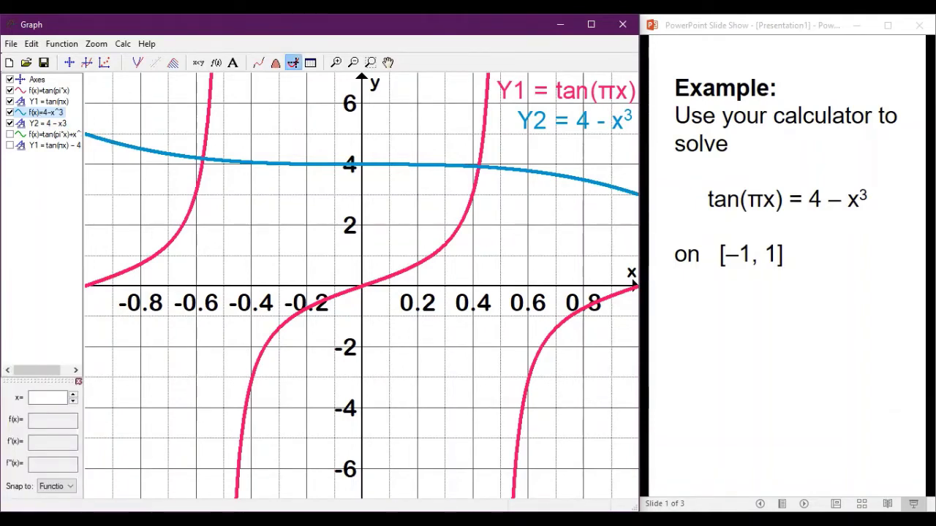
pyautogui.click(57, 486)
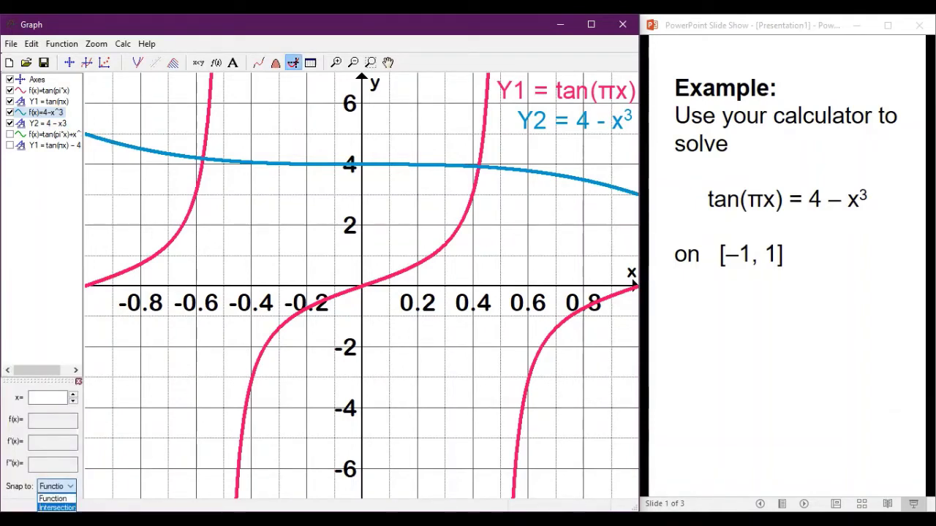
pyautogui.click(57, 507)
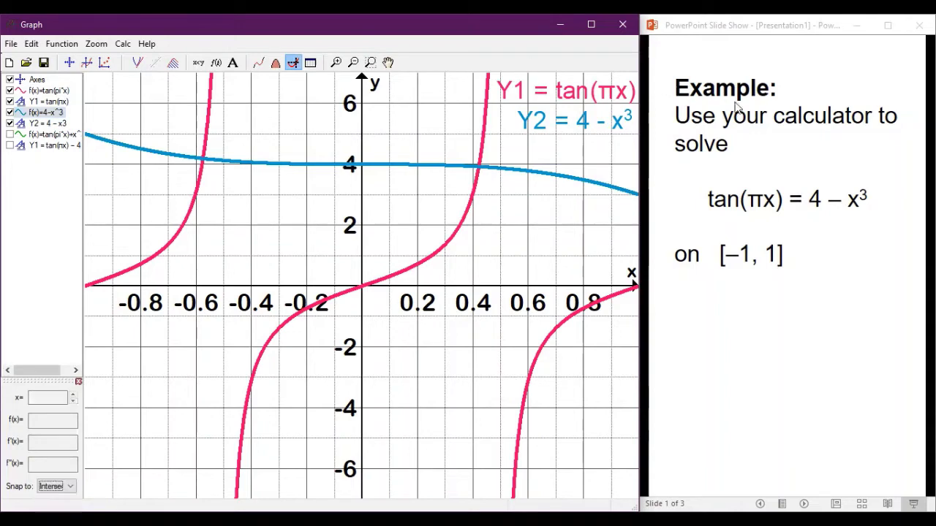
# Switch to the PowerPoint slide show and advance the calculator slide to the CALCULATE menu's intersect option, with key 5 highlighted.
pyautogui.click(758, 28)
pyautogui.press('Right')
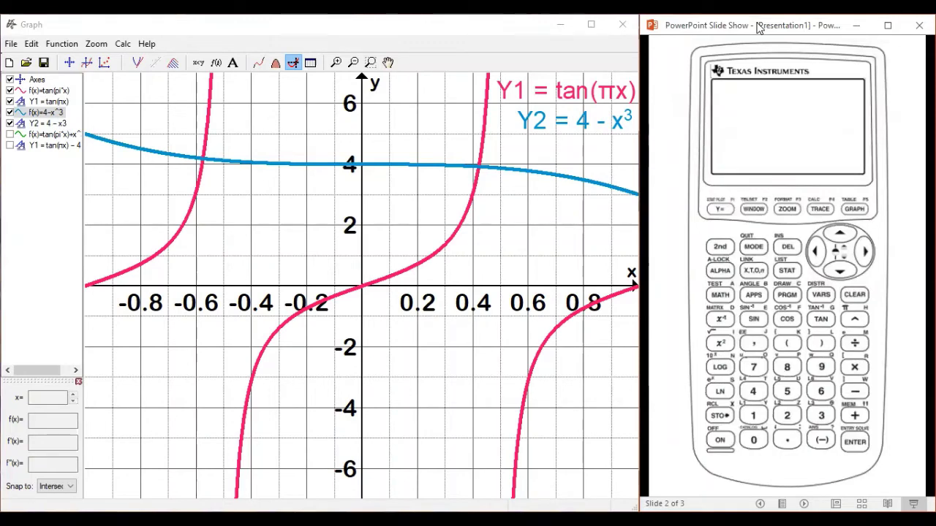
pyautogui.press('Right')
pyautogui.press('Right')
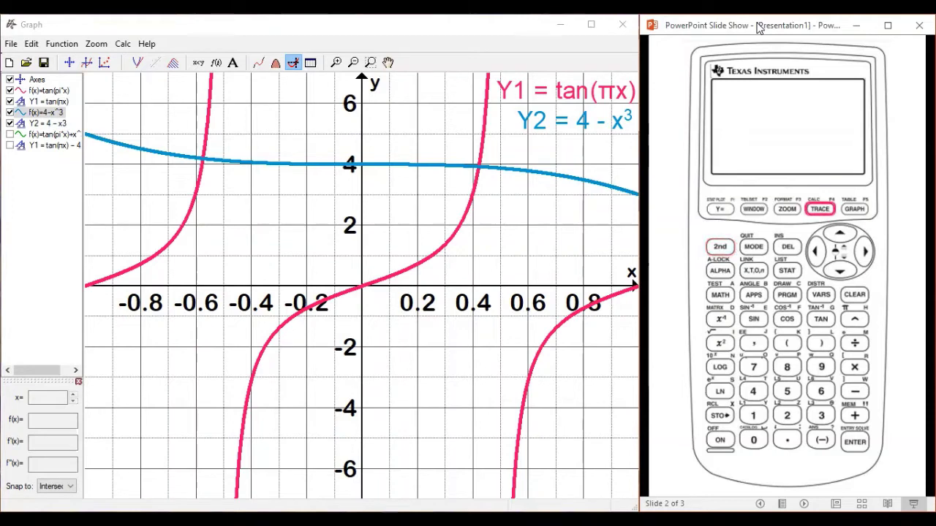
pyautogui.press('Right')
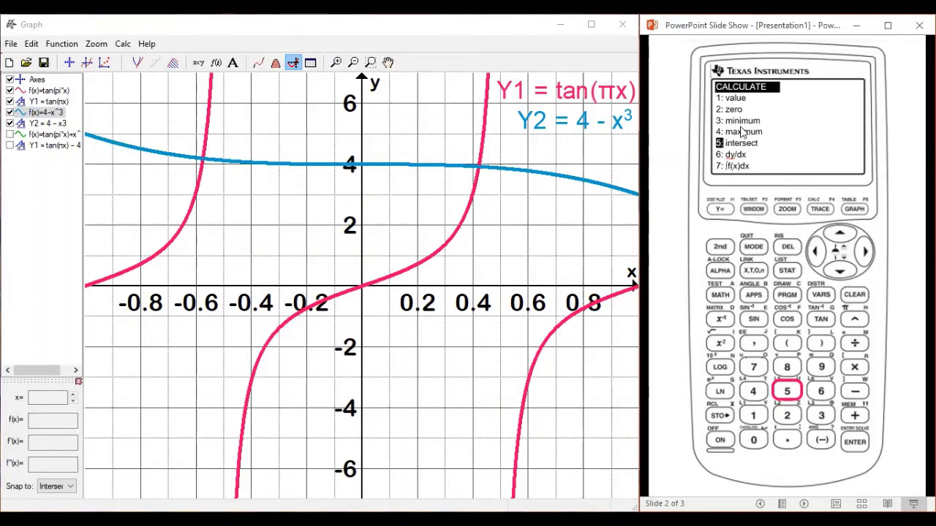
# Switch to Graph and evaluate both intersections of the two curves, first the negative-x one and then the positive-x one.
pyautogui.click(227, 264)
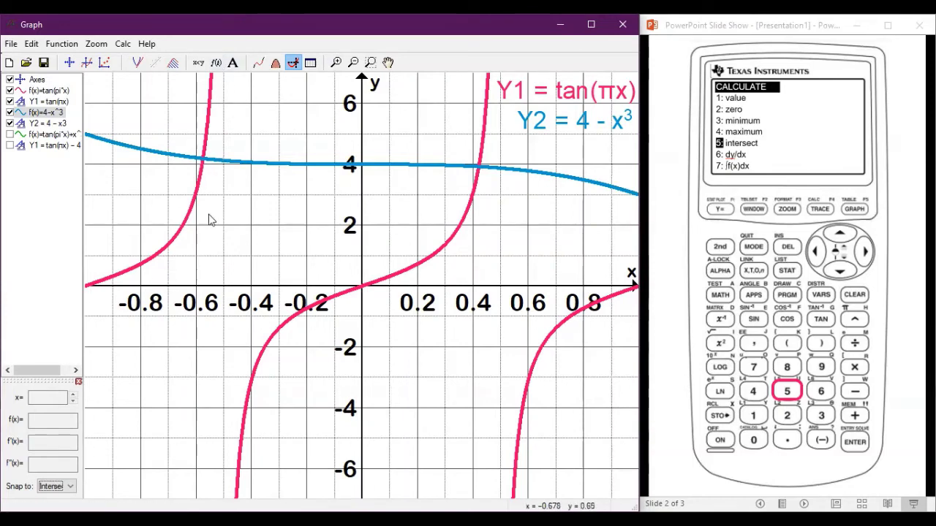
pyautogui.click(209, 126)
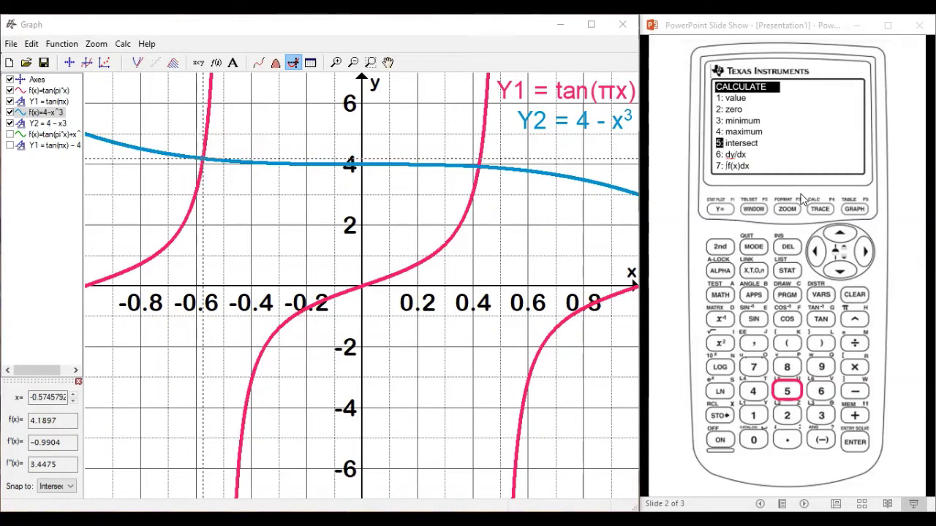
pyautogui.click(746, 47)
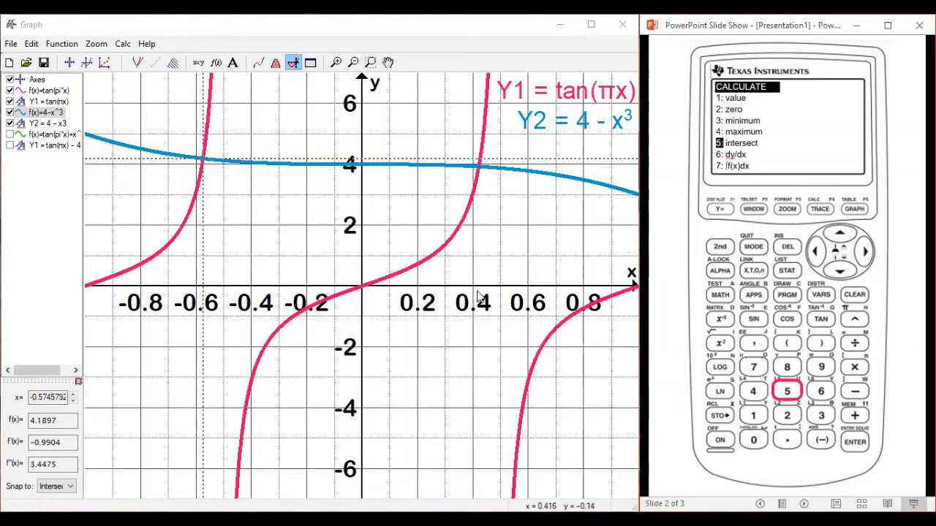
pyautogui.click(479, 174)
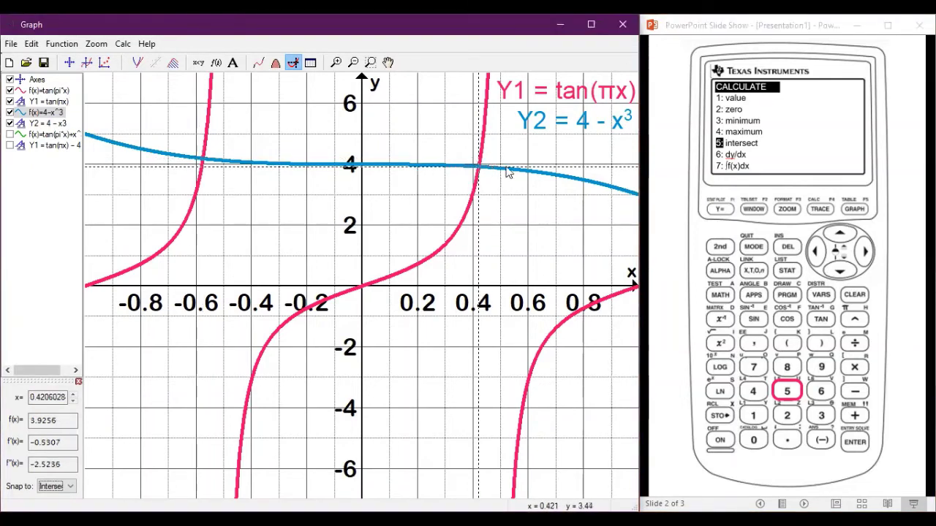
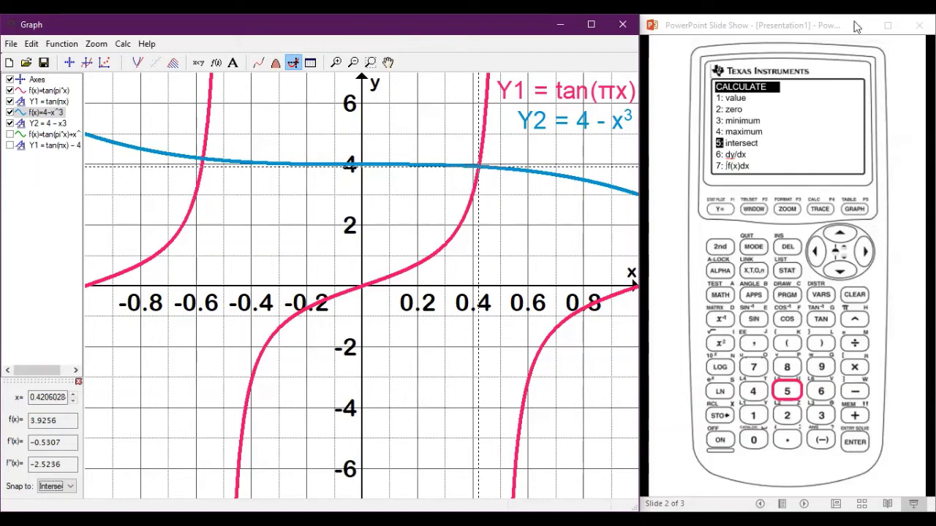
# Switch to the PowerPoint slide show and go back to the example slide.
pyautogui.click(814, 26)
pyautogui.press('Right')
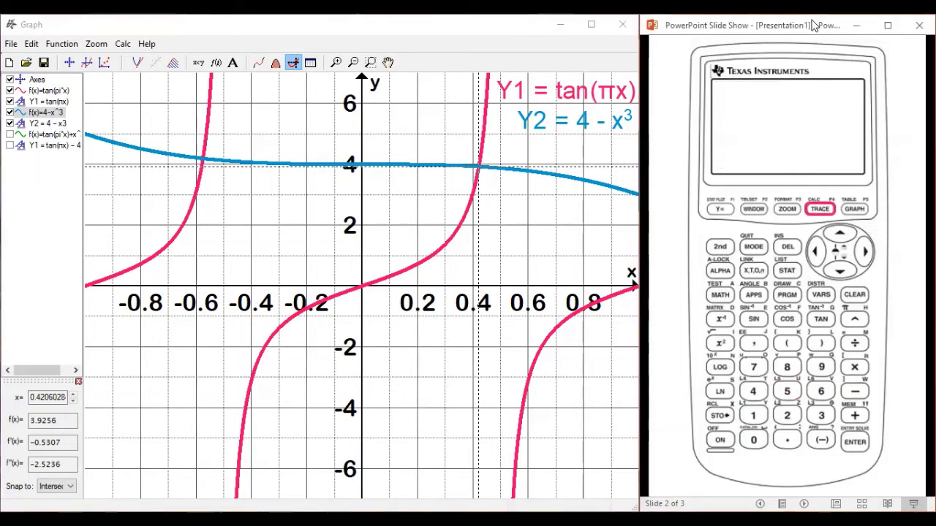
pyautogui.press('Left')
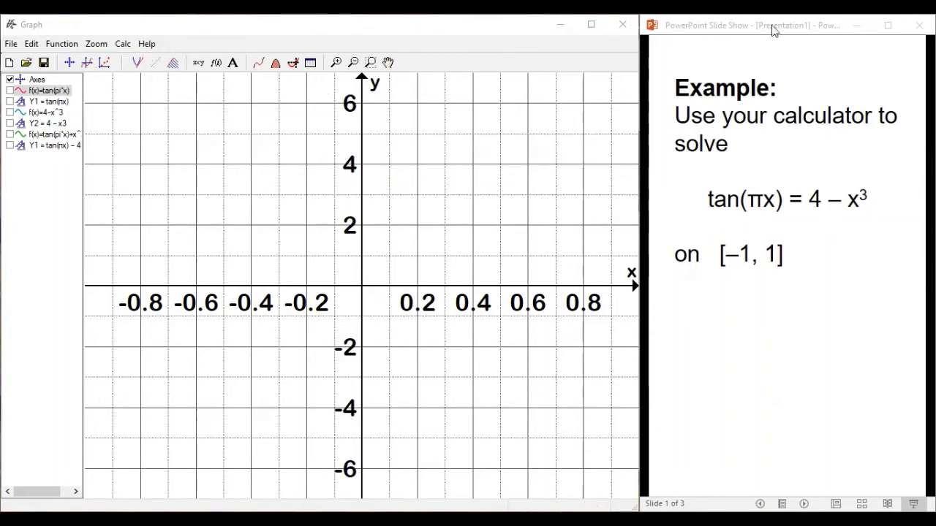
# Reveal the repeated equation and its rearranged form tan(πx) – 4 + x3 = 0 on the example slide.
pyautogui.click(796, 30)
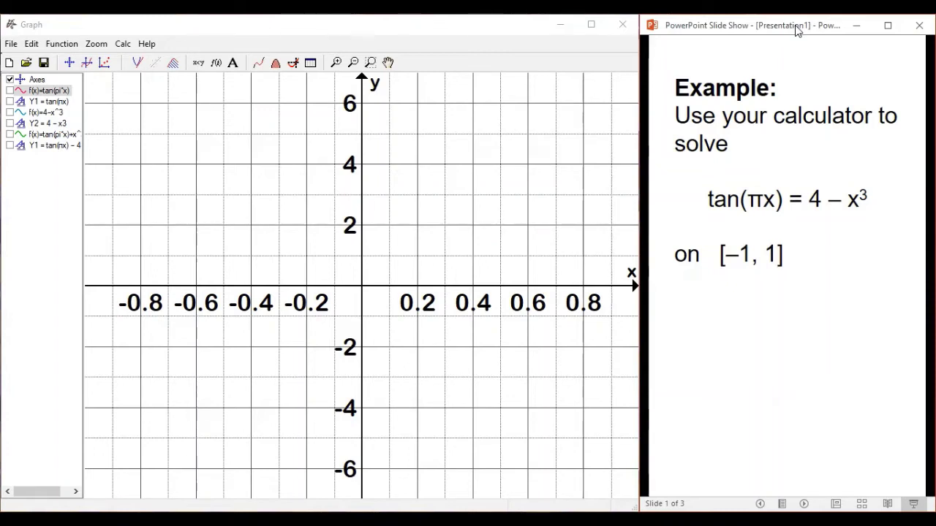
pyautogui.press('Right')
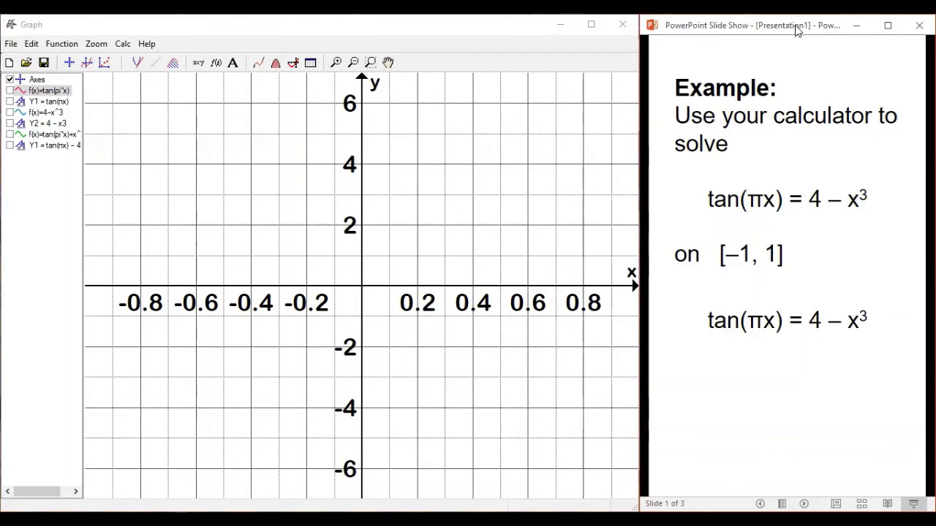
pyautogui.press('Right')
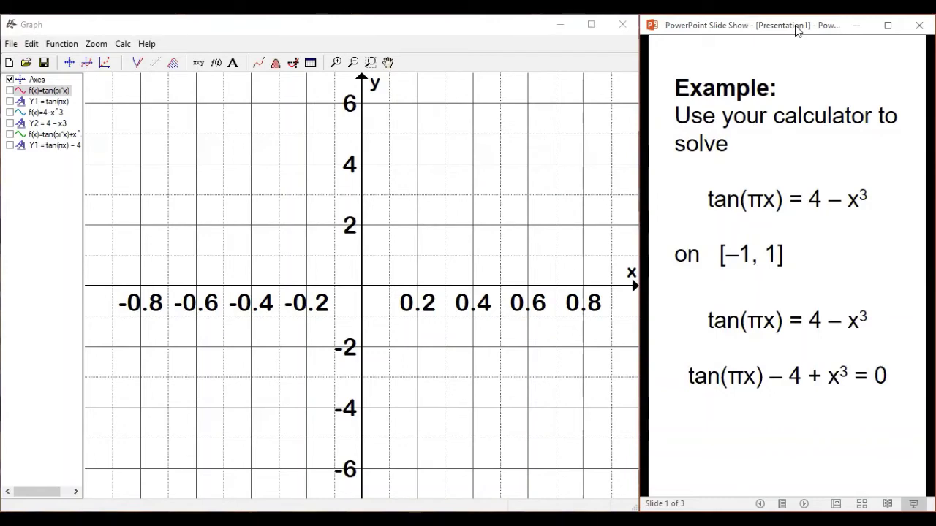
# In Graph, show the f(x)=tan(pi*x)+x^3-4 curve with its Y1 label, and select that curve for evaluation.
pyautogui.click(9, 134)
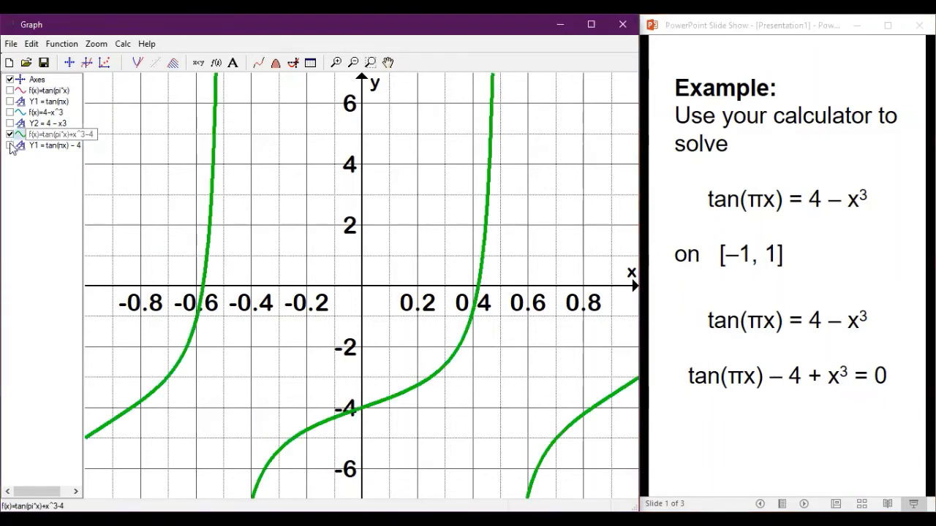
pyautogui.click(10, 146)
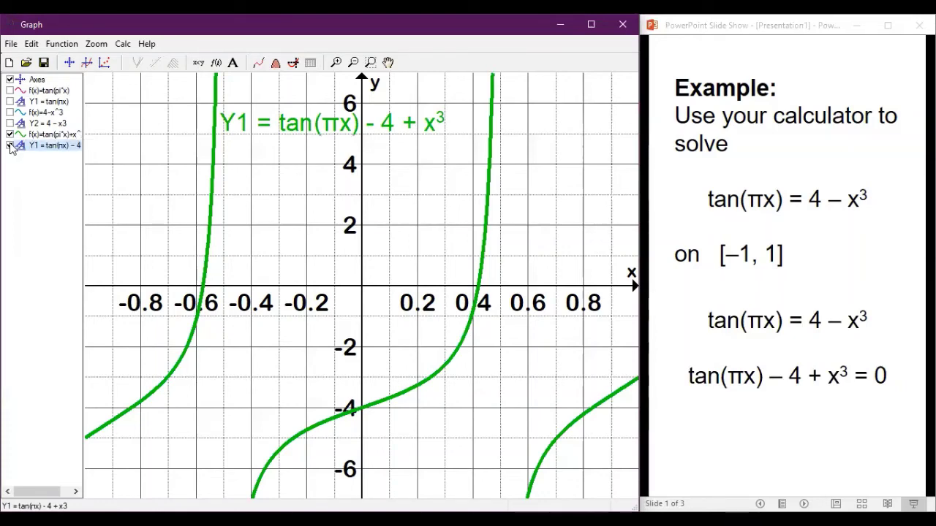
pyautogui.click(9, 145)
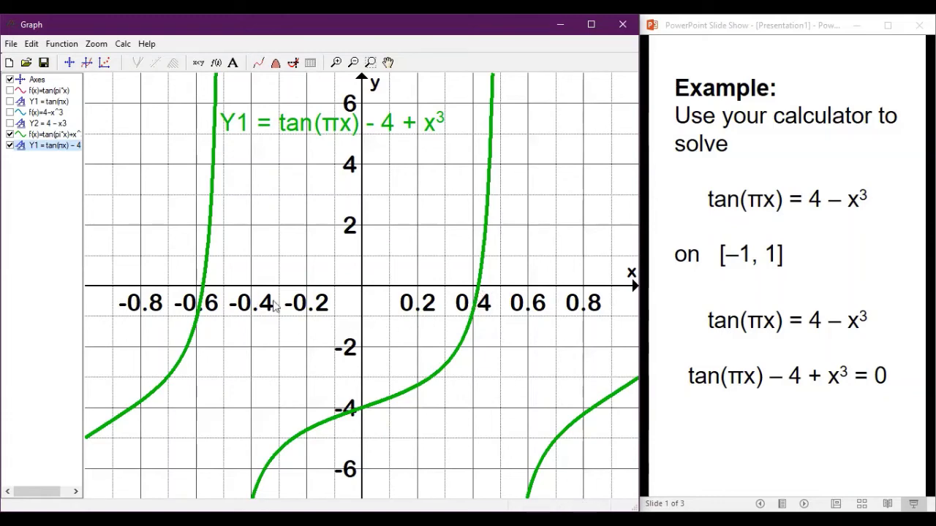
pyautogui.click(293, 64)
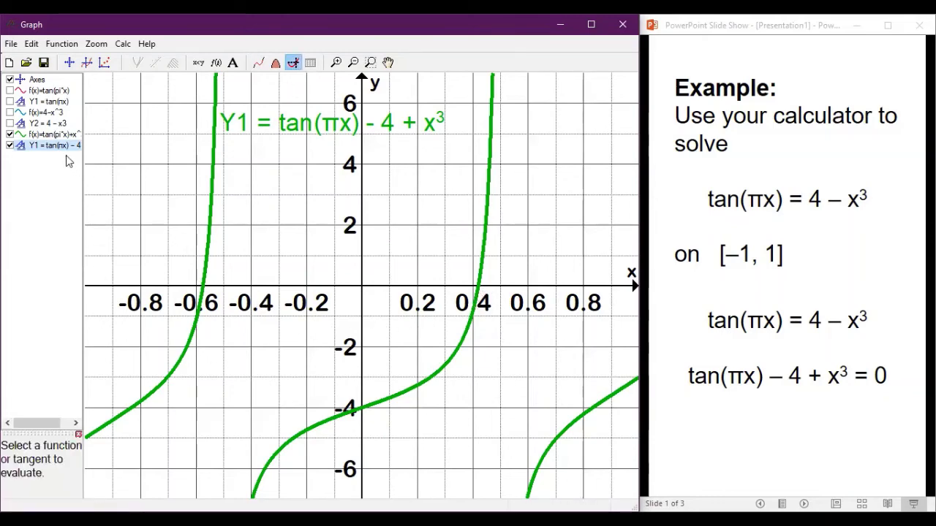
pyautogui.click(51, 135)
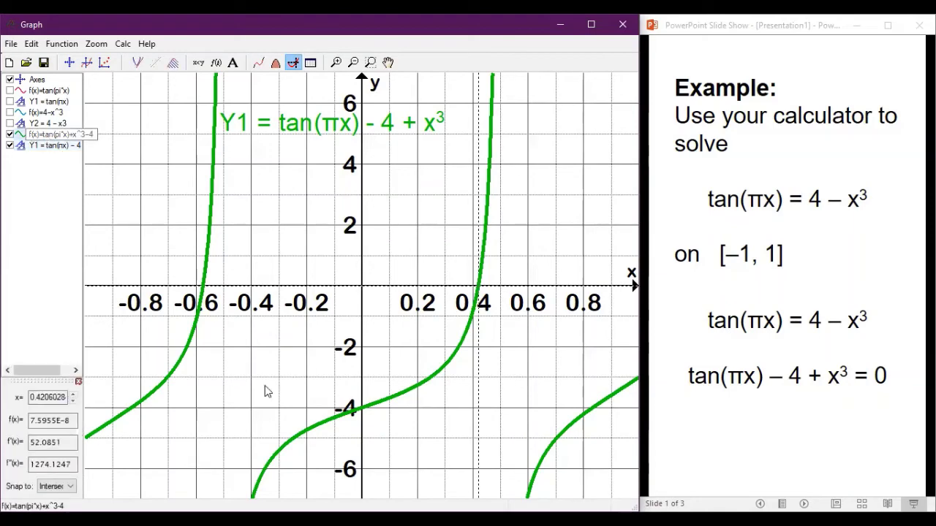
# Switch to the PowerPoint slide show and advance the calculator slide to the CALCULATE menu's zero option, with key 2 highlighted.
pyautogui.click(832, 276)
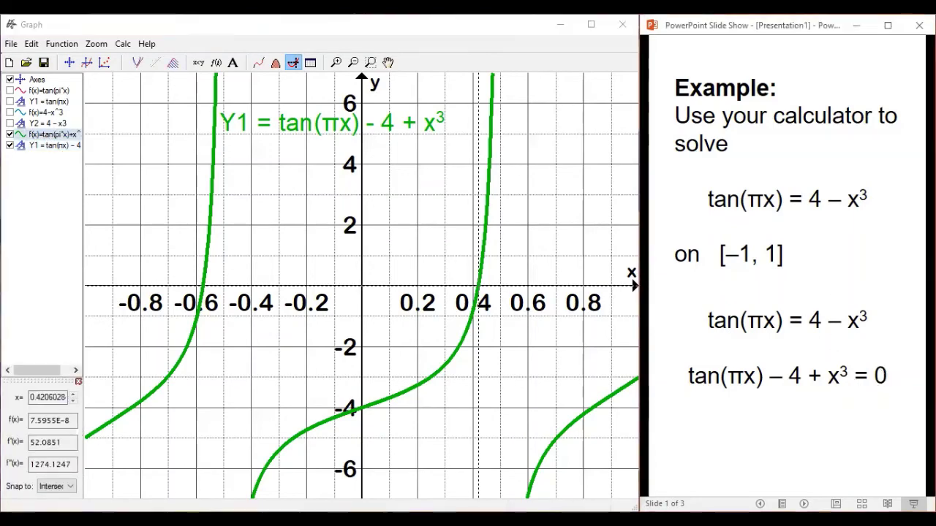
pyautogui.press('Right')
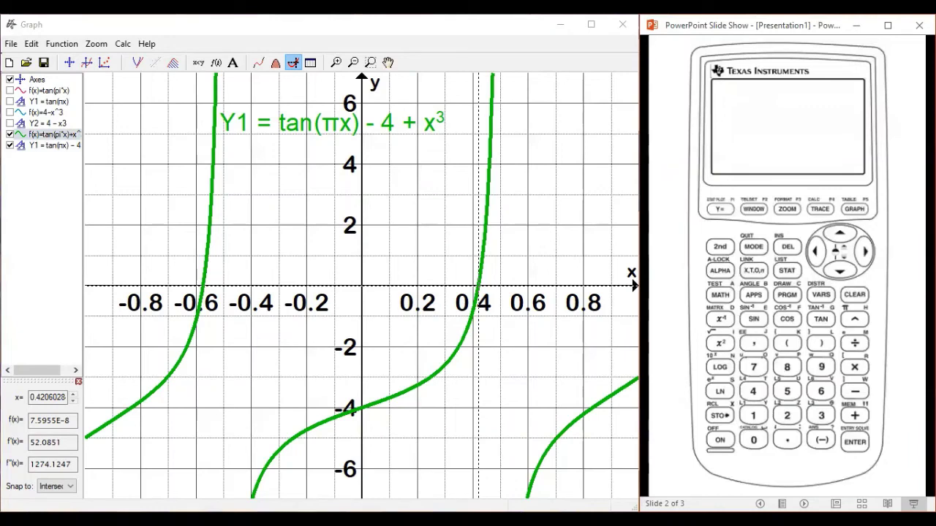
pyautogui.press('Right')
pyautogui.press('Right')
pyautogui.press('Right')
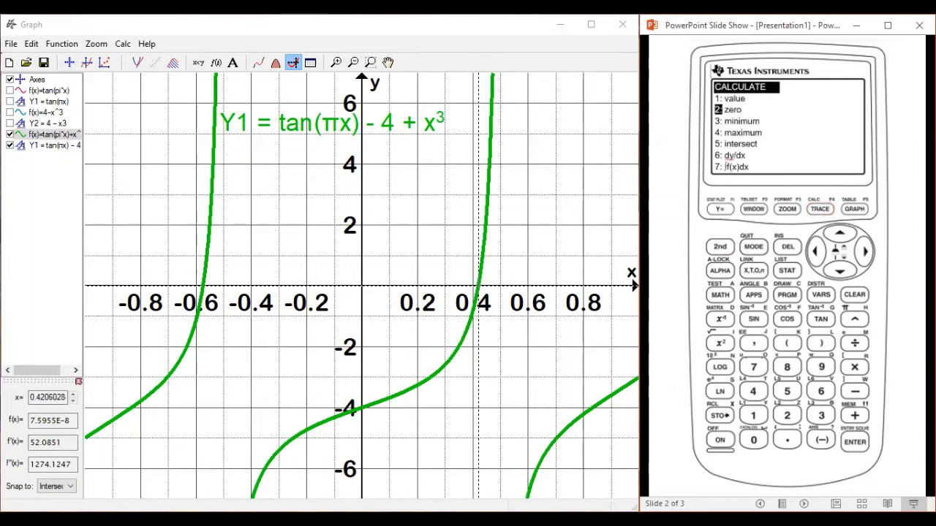
pyautogui.press('Right')
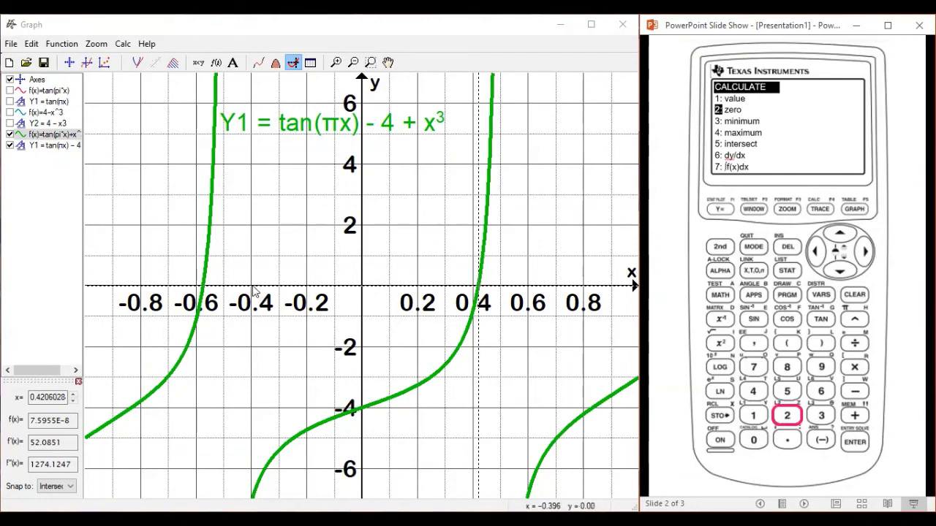
# Switch to Graph, set snapping to the x-axis, and evaluate the green curve's zero at negative x.
pyautogui.click(206, 277)
pyautogui.click(200, 293)
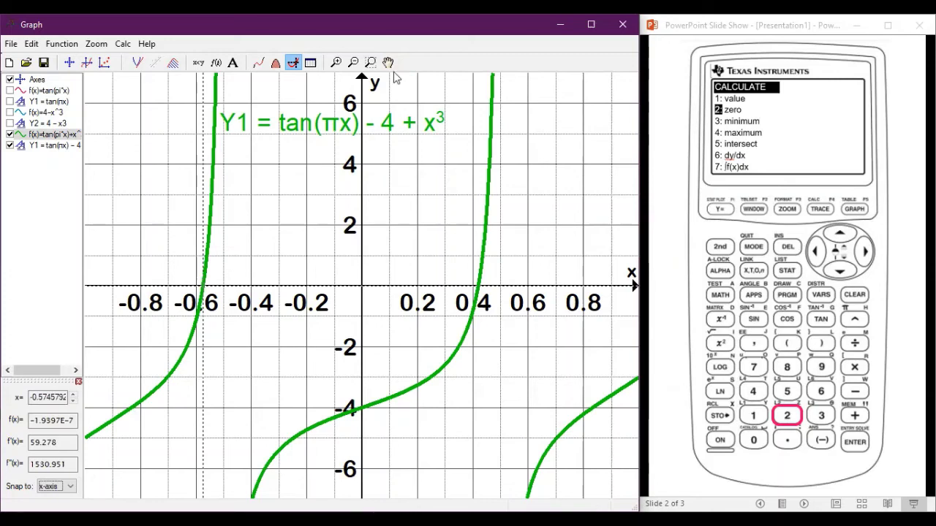
# Switch to the PowerPoint slide show and replay the calculator key sequence through TRACE and the CALCULATE menu until key 2 for zero is highlighted.
pyautogui.click(789, 25)
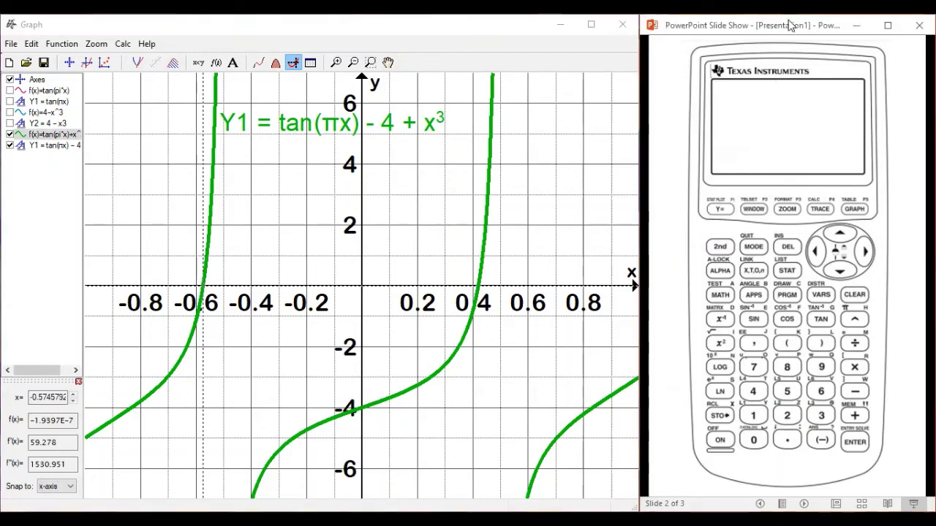
pyautogui.press('Right')
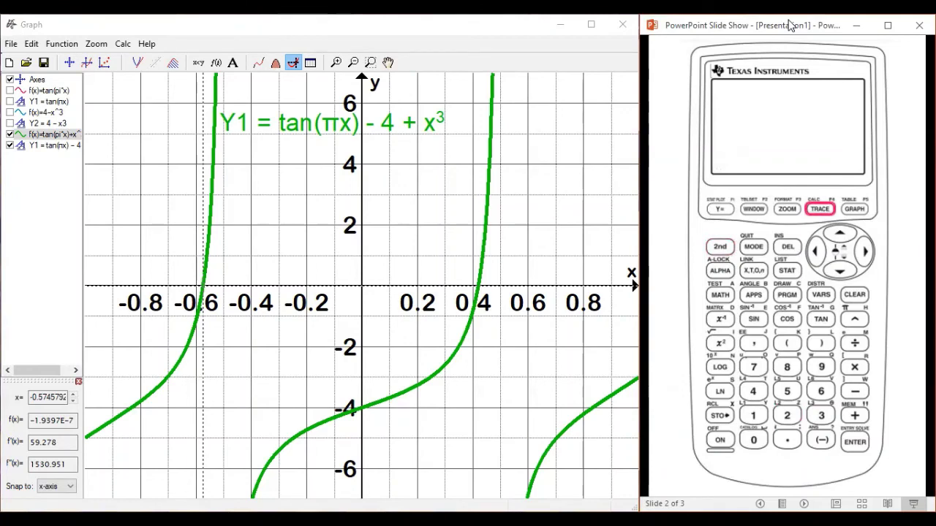
pyautogui.press('Right')
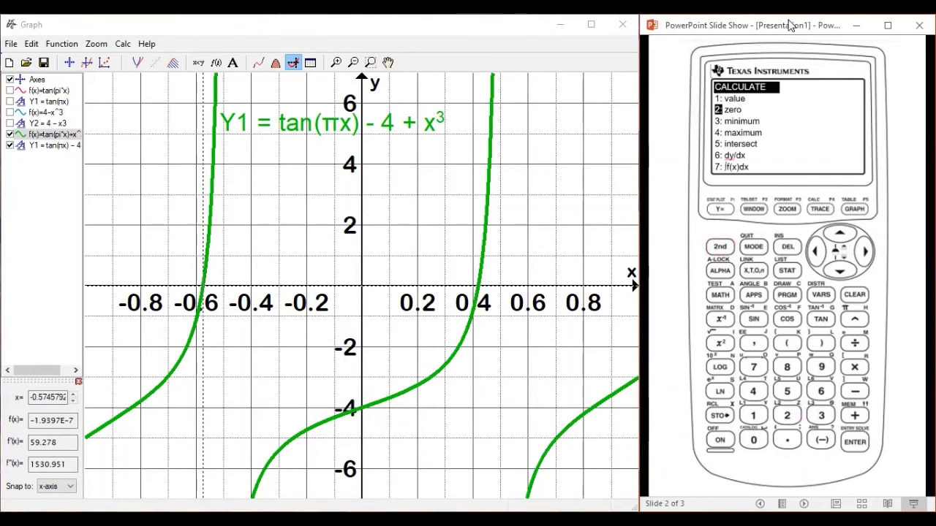
pyautogui.press('Right')
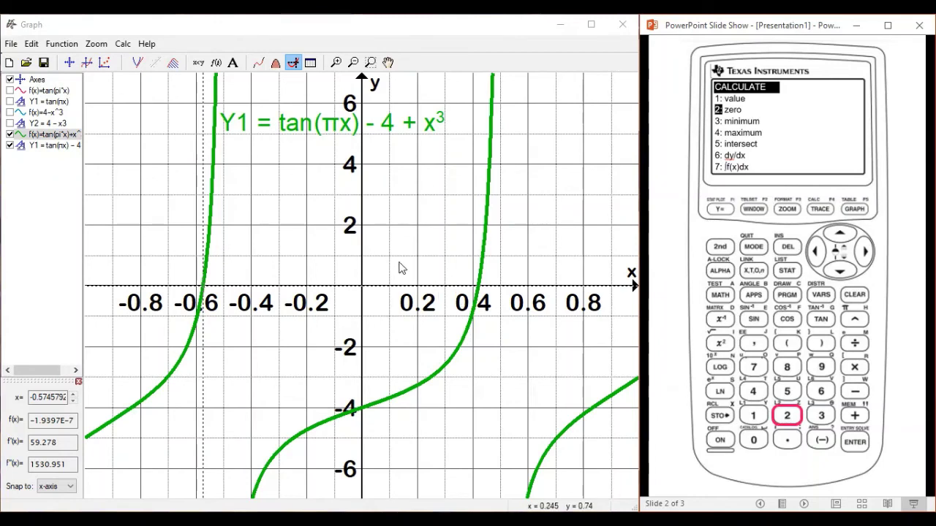
# Switch to Graph and evaluate the green curve's zero at positive x, between 0.4 and 0.6.
pyautogui.click(274, 38)
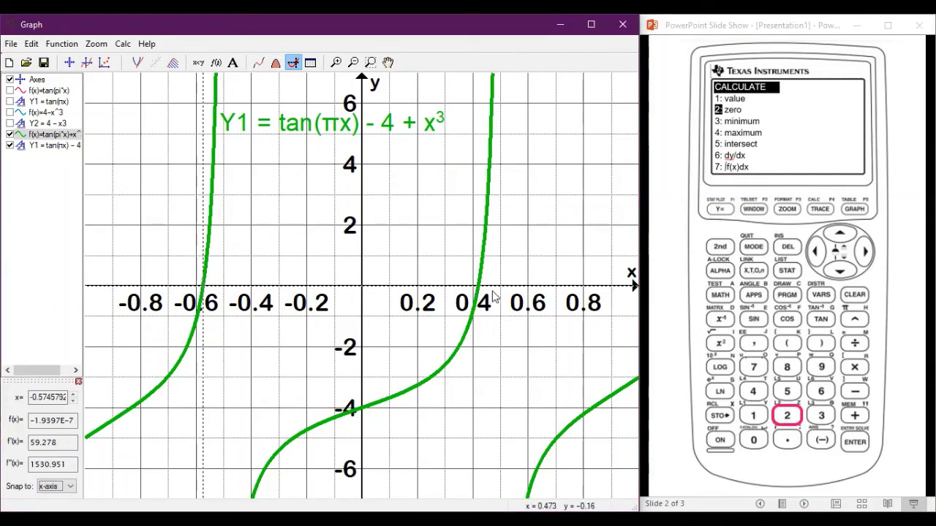
pyautogui.click(484, 264)
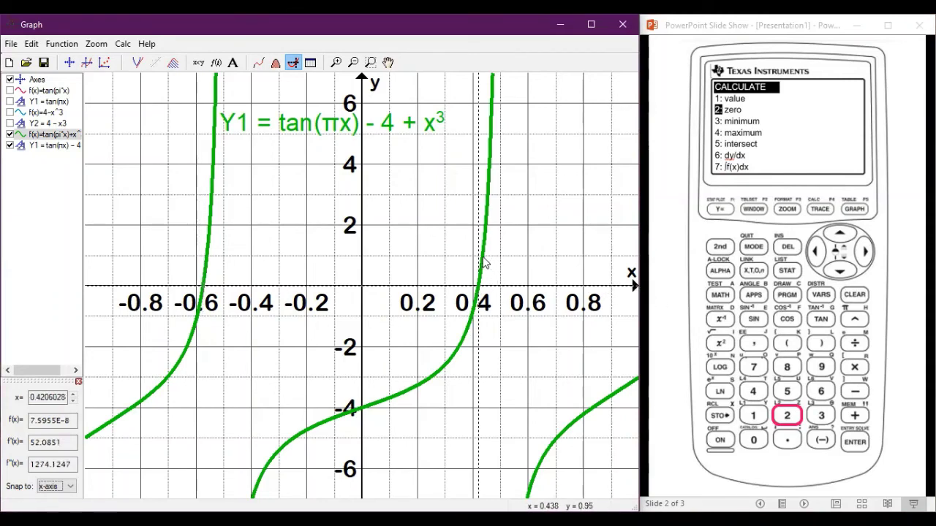